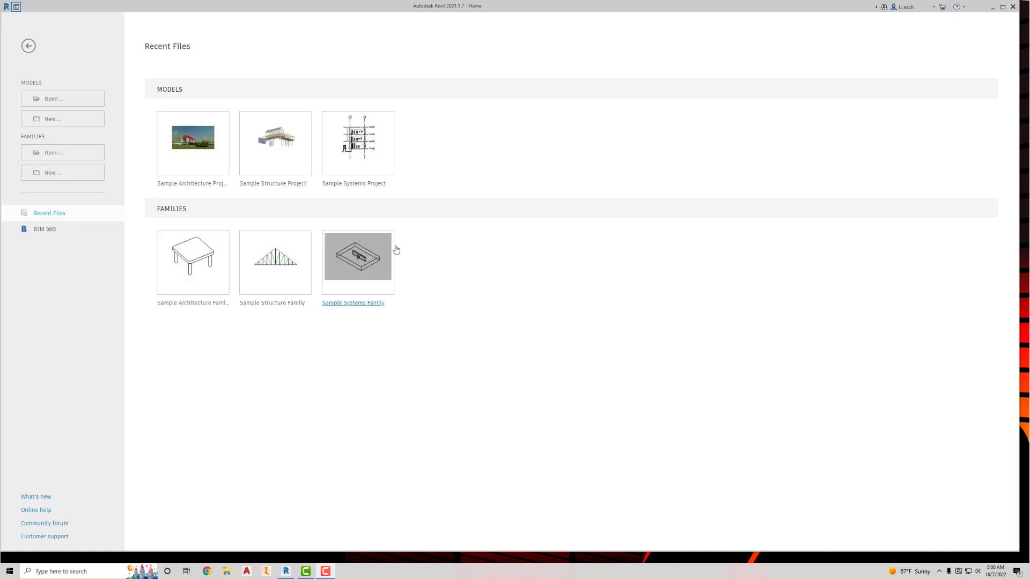
Create a new project from the Residential-Default.rte template.
left_click(60, 119)
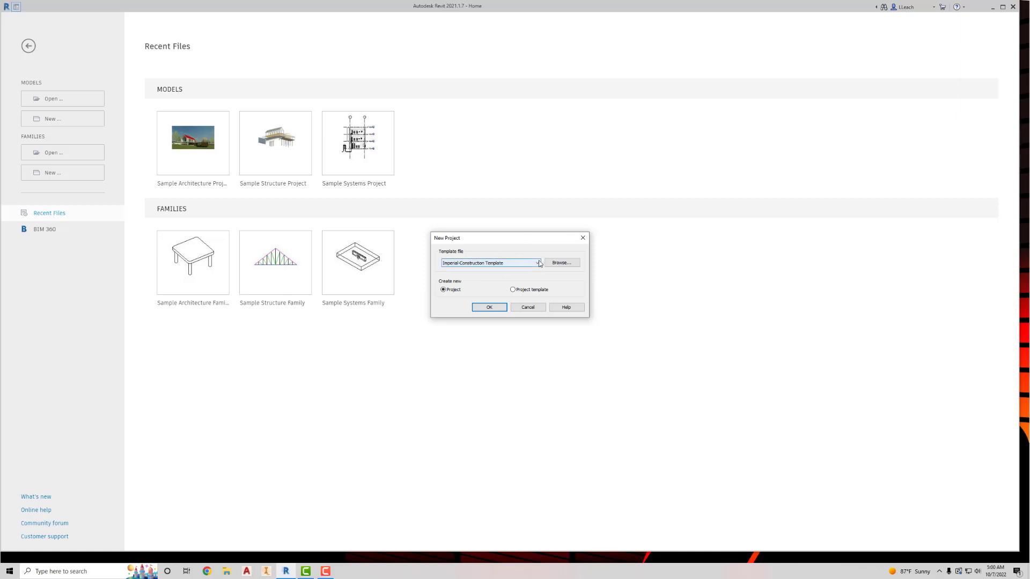
left_click(558, 263)
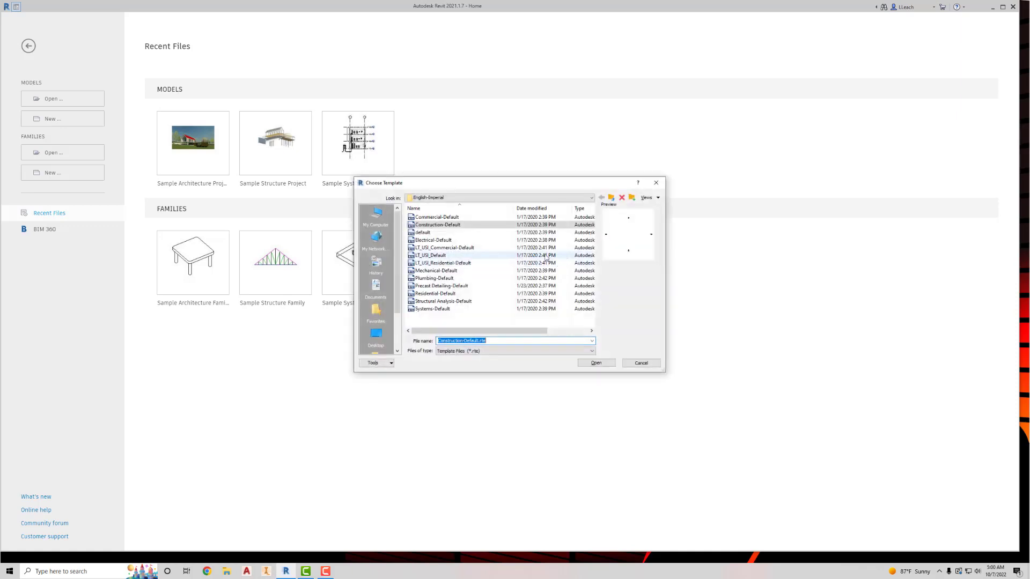
left_click(431, 294)
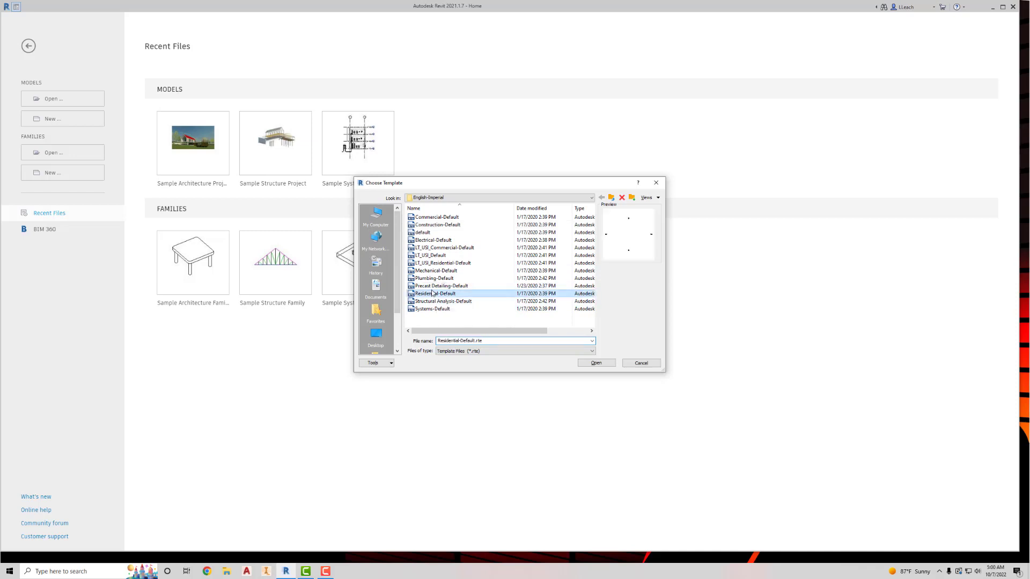
left_click(596, 363)
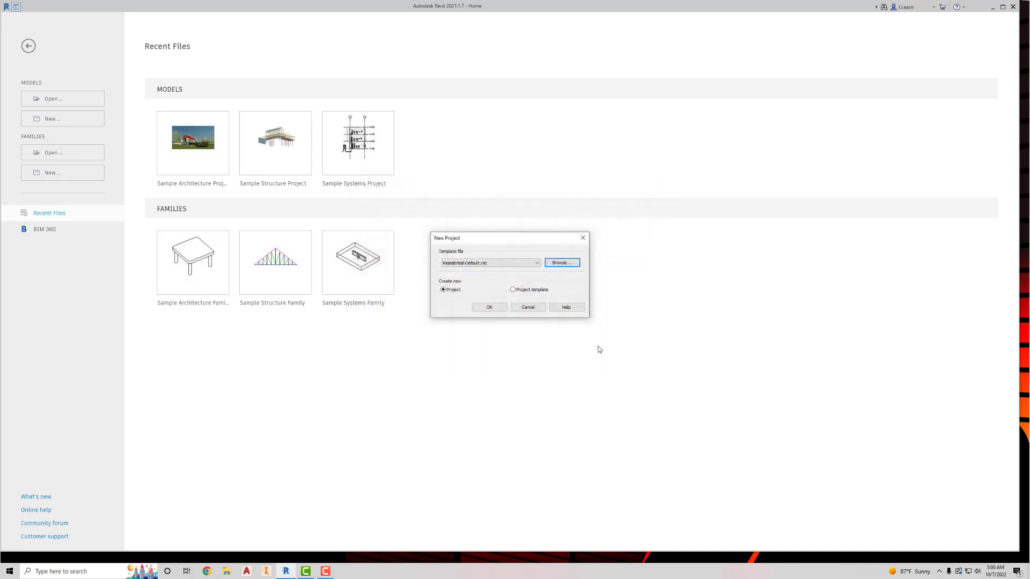
left_click(489, 309)
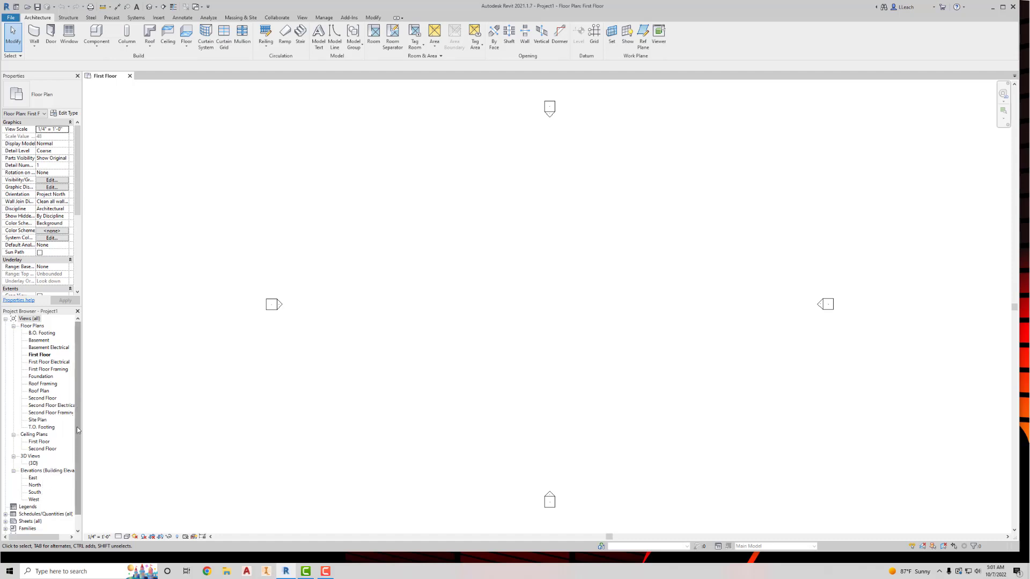
Open the North elevation and delete the Roof, Second Floor, First Floor and Foundation levels together with their views.
left_click(35, 485)
double_click(35, 485)
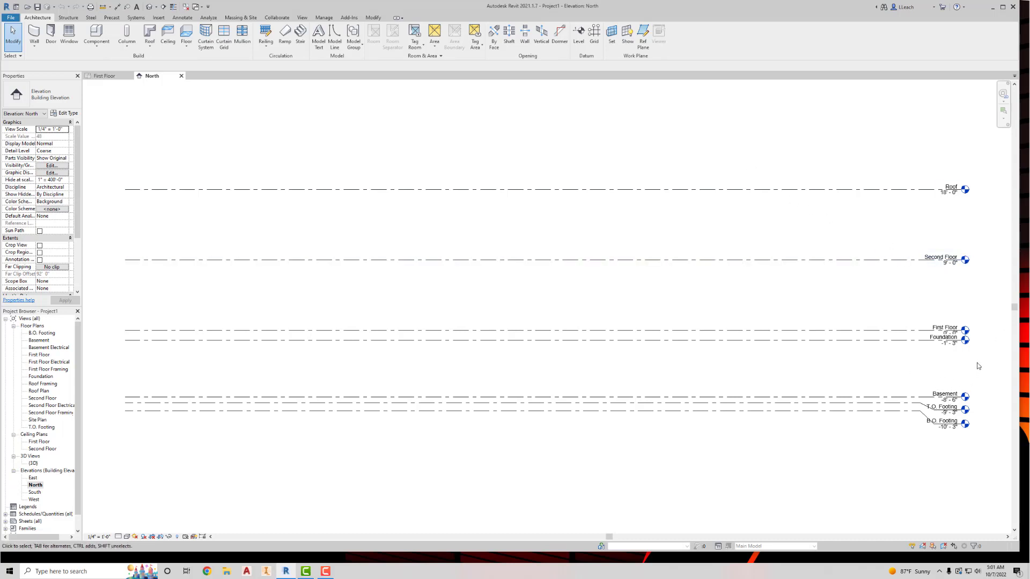
left_click_drag(976, 366, 893, 158)
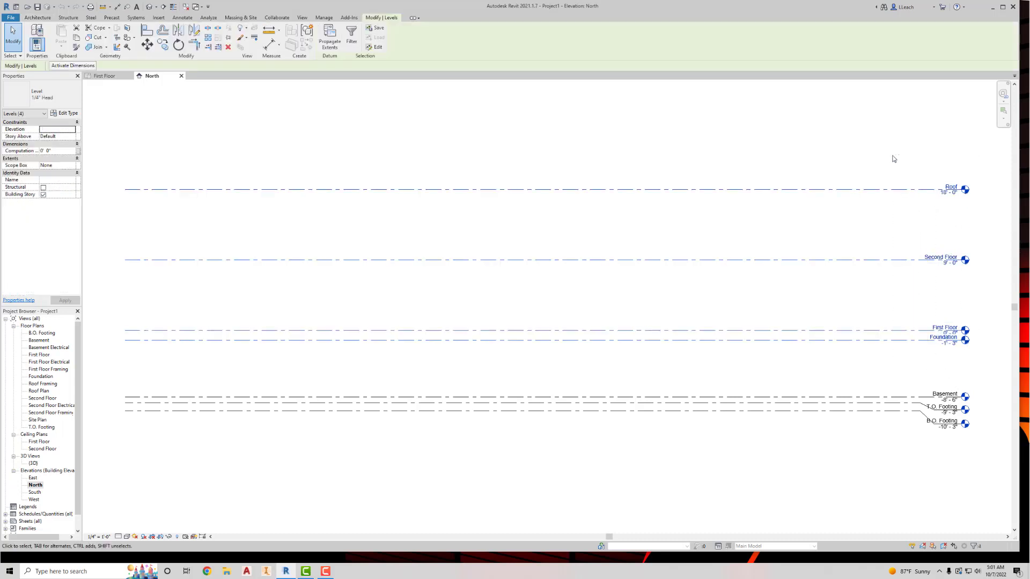
key("Delete")
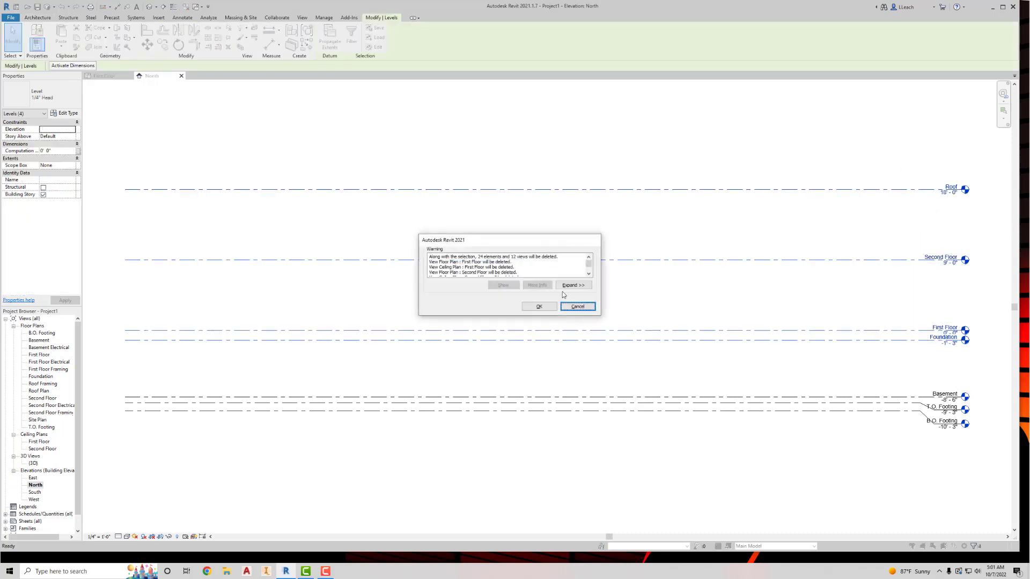
left_click(535, 307)
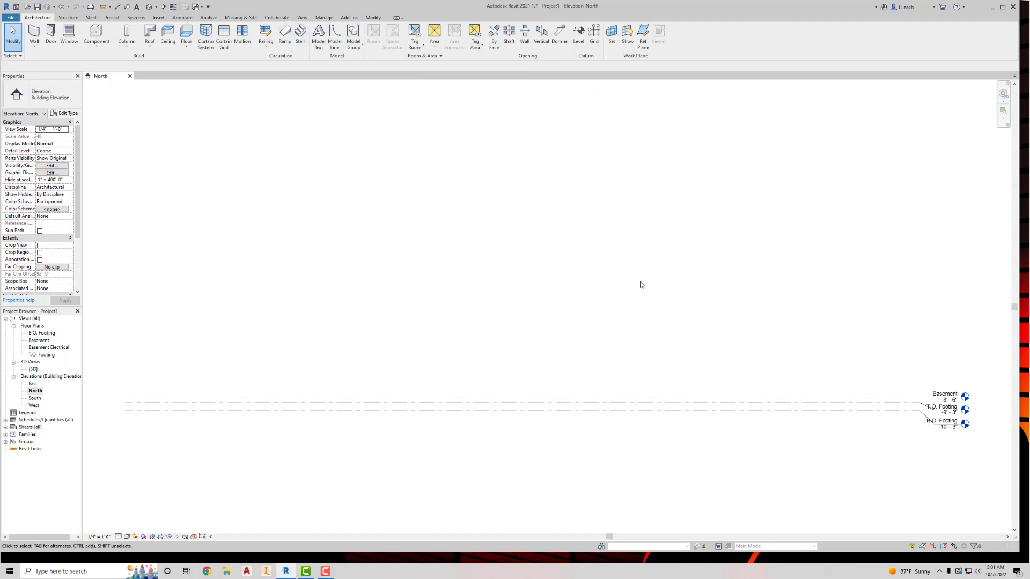
Draw a new level about 7'-6" above the Basement level, with both ends aligned to the existing level lines.
left_click(580, 33)
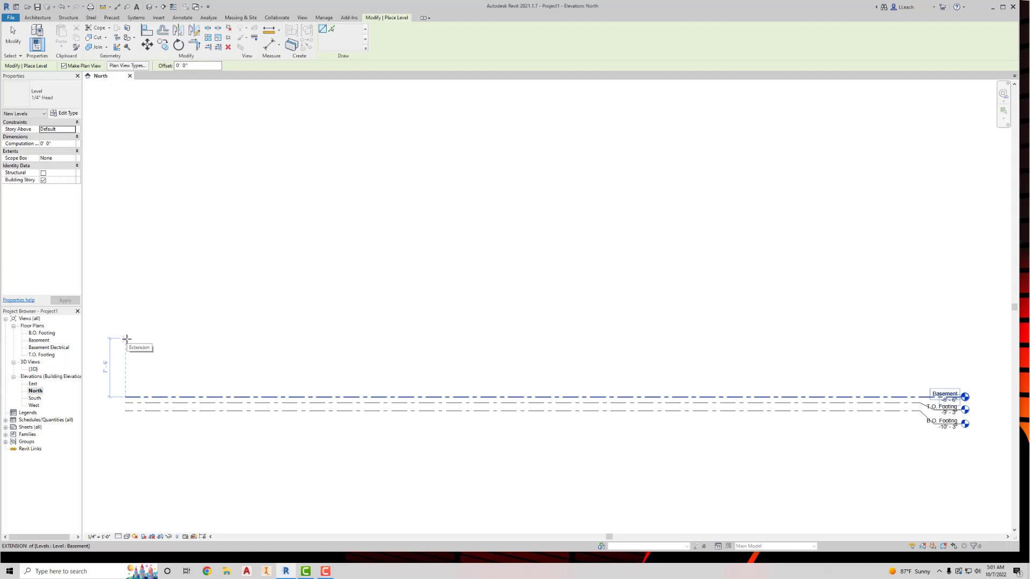
left_click(127, 339)
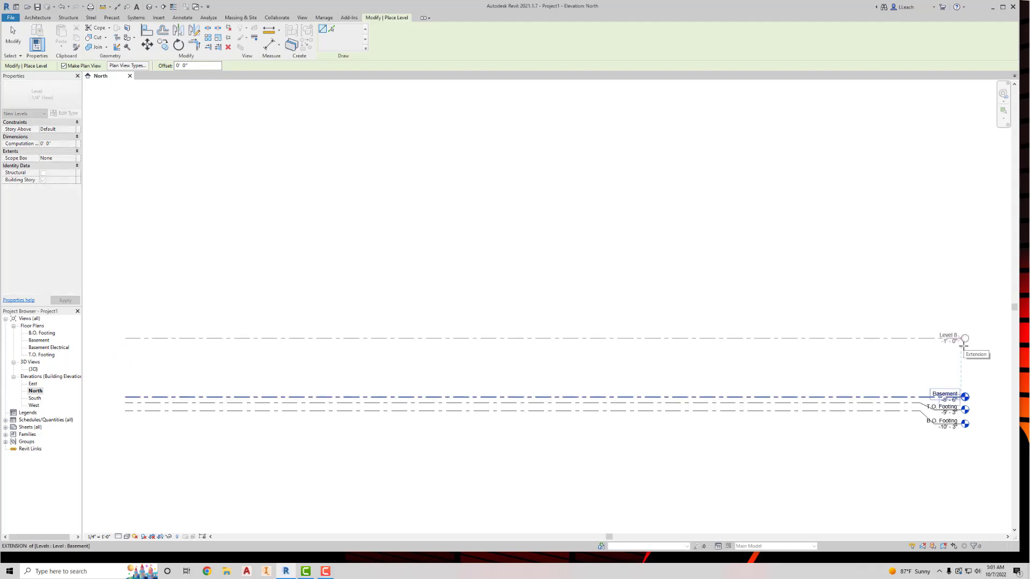
left_click(964, 346)
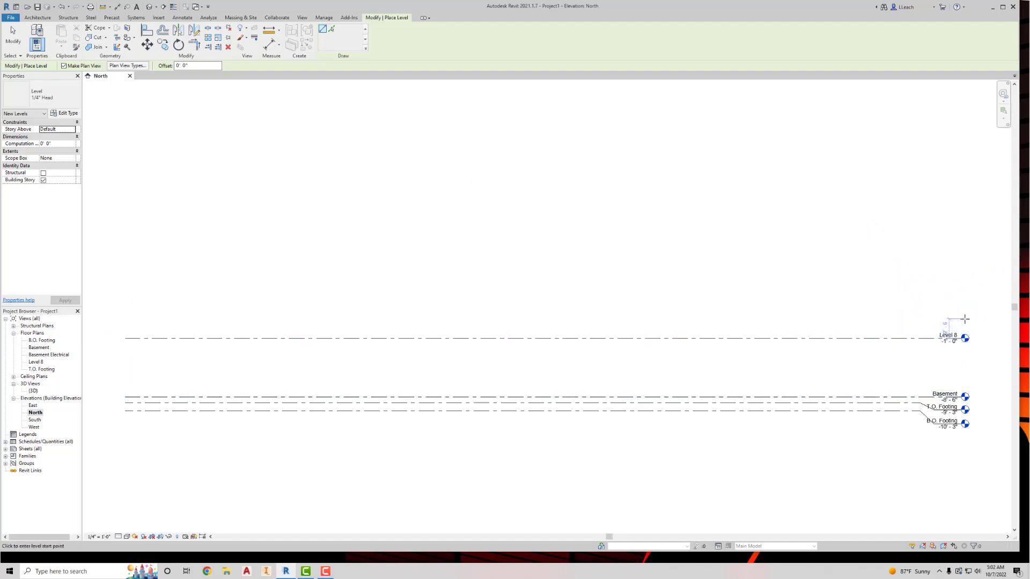
key("Escape")
key("Escape")
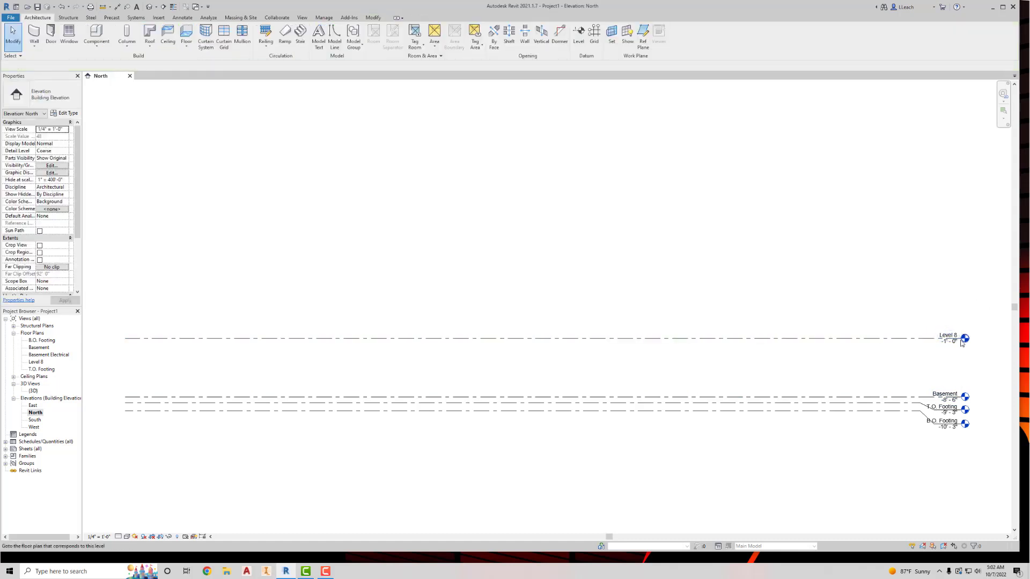
Rename the new level above Basement as Level 1 and rename its corresponding views too.
scroll(954, 336, "up", 1)
scroll(954, 336, "up", 5)
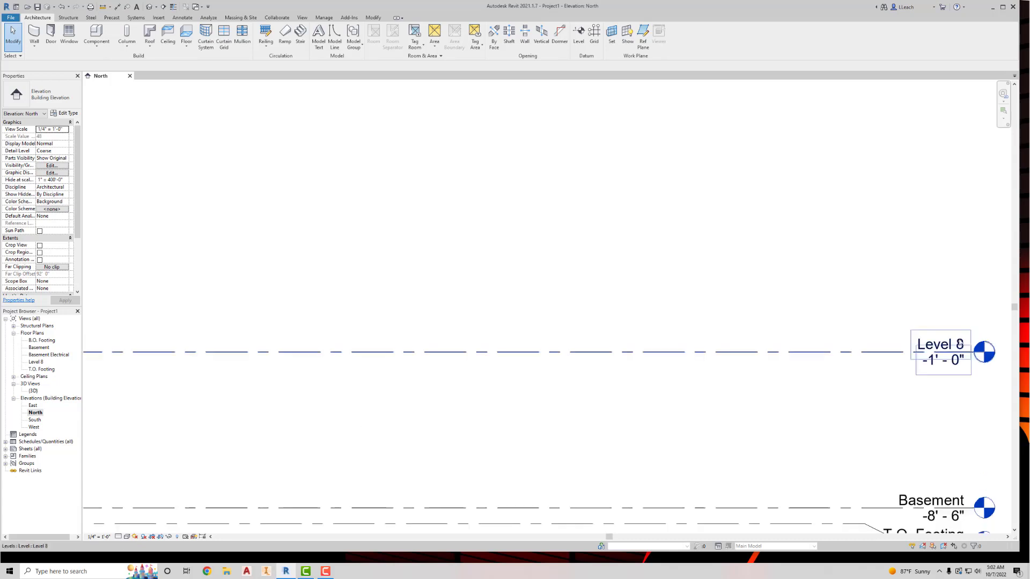
middle_click_drag(958, 334, 797, 263)
scroll(797, 262, "up", 1)
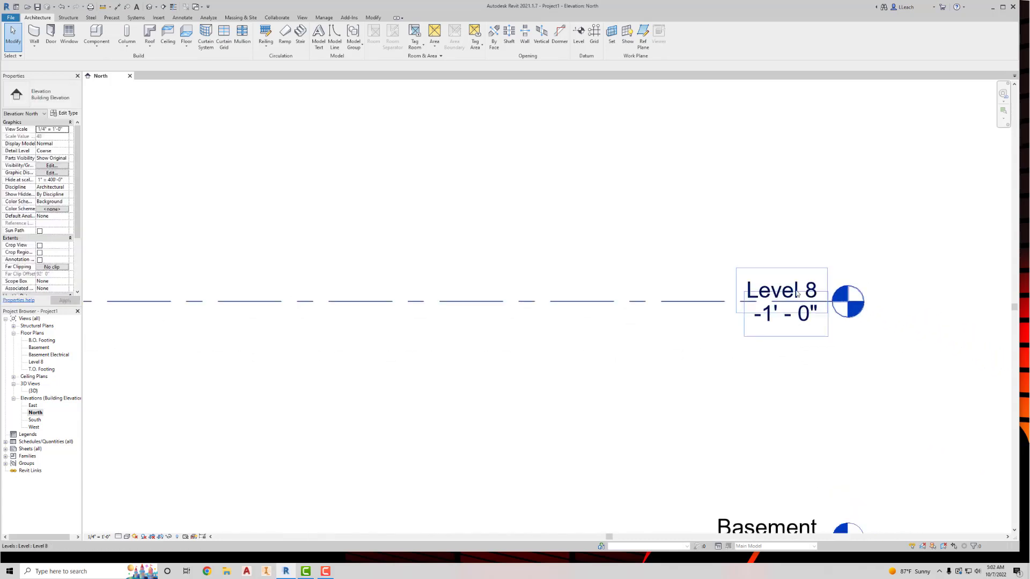
left_click(751, 288)
left_click(750, 286)
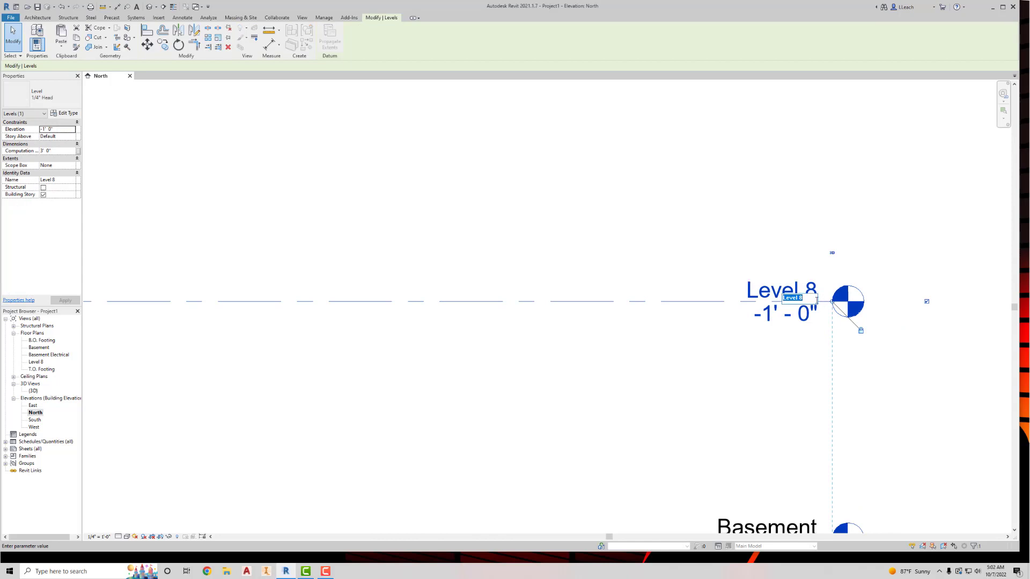
type("L")
key("Return")
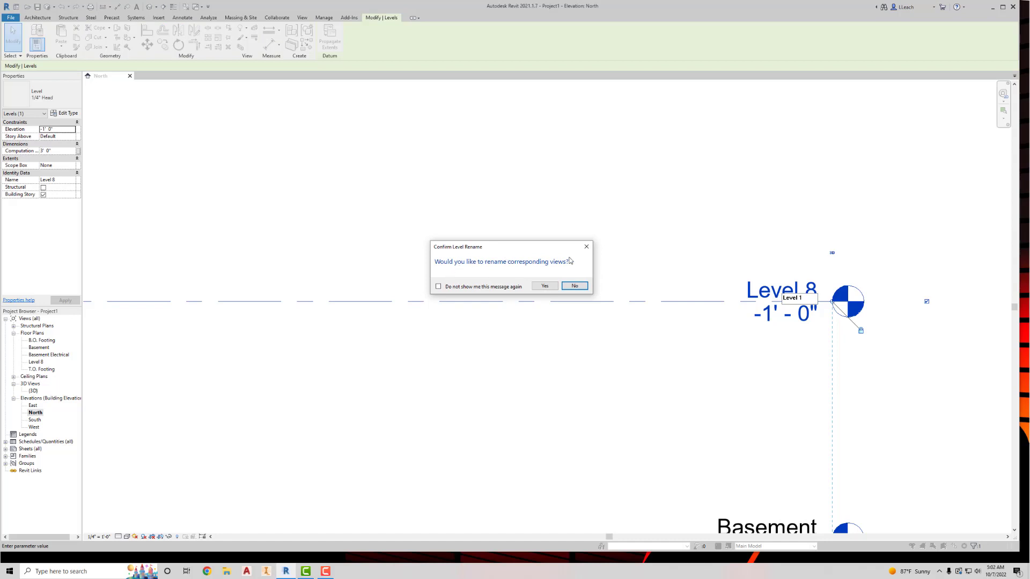
left_click(545, 287)
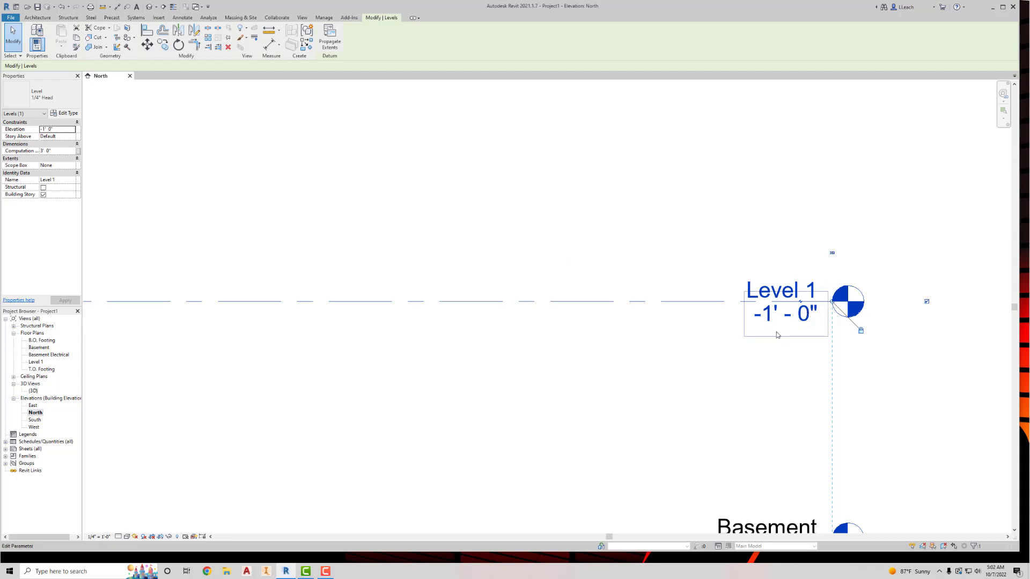
Set the elevation of Level 1 to 10'.
scroll(777, 335, "down", 2)
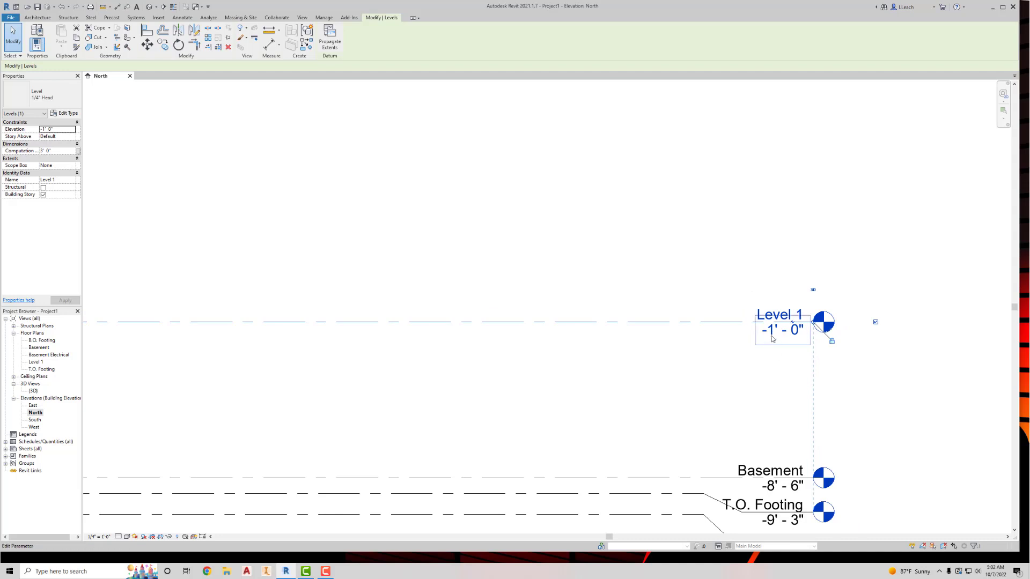
left_click(773, 338)
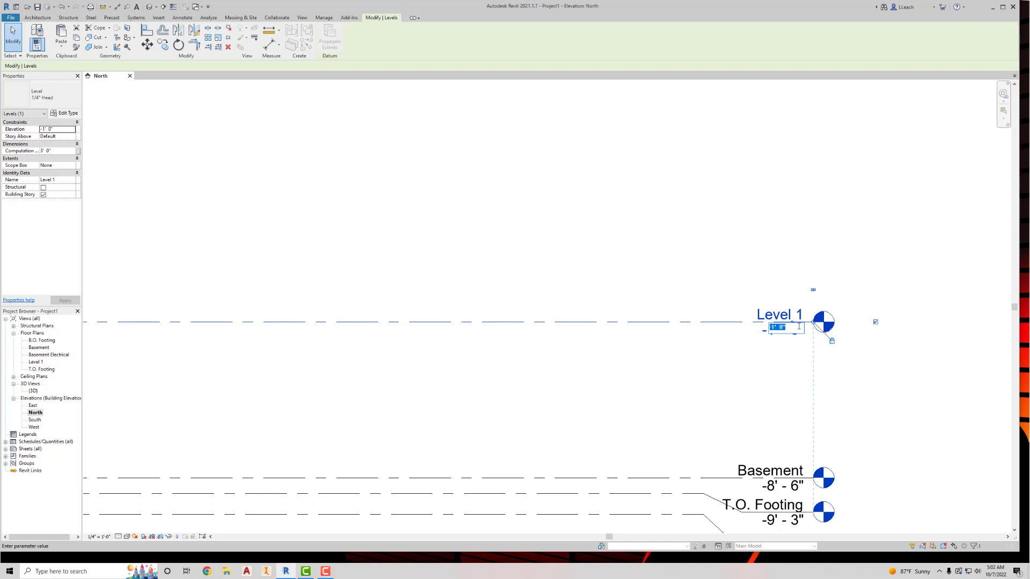
type("10'")
key("Return")
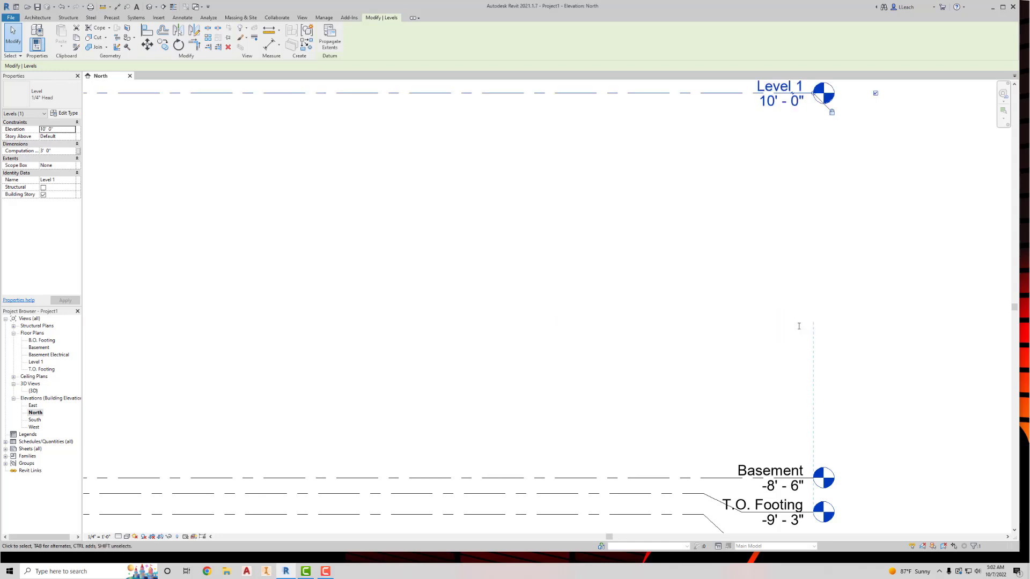
scroll(764, 265, "up", 2)
scroll(764, 258, "down", 6)
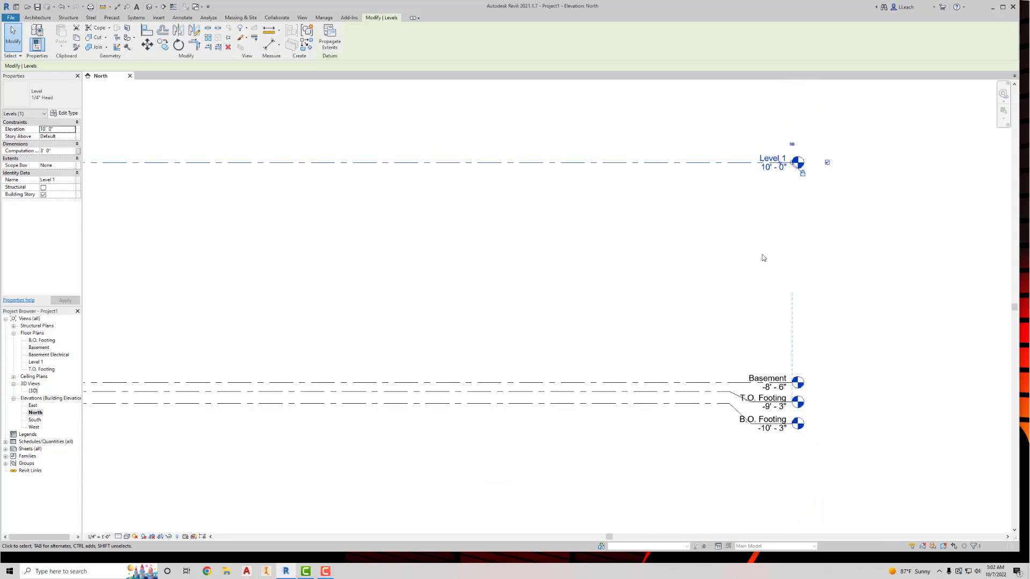
middle_click_drag(763, 256, 748, 343)
key("Escape")
Show the head of Level 1 at the line's left end and hide it at the right end.
scroll(853, 180, "down", 3)
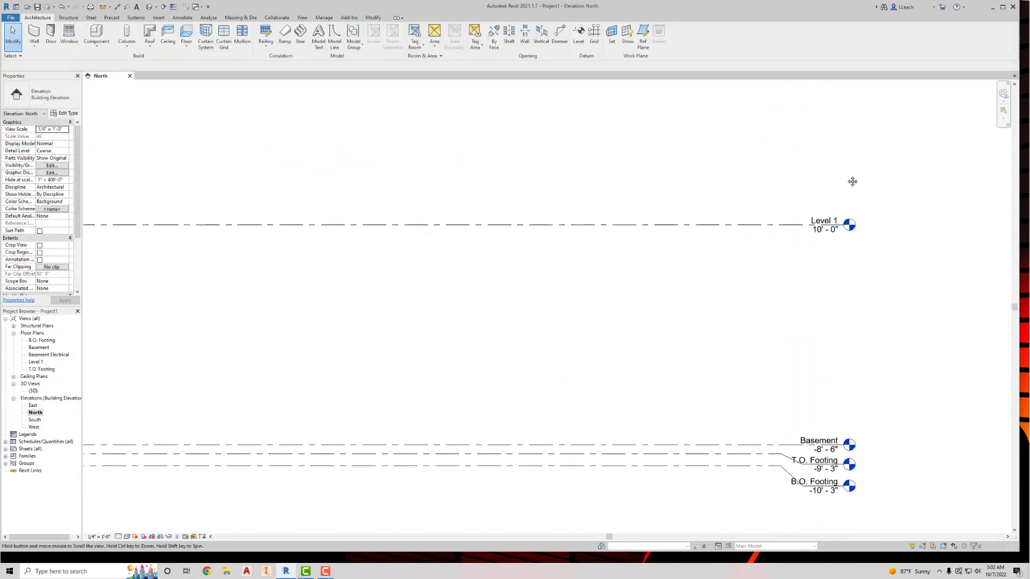
scroll(814, 192, "down", 1)
middle_click_drag(795, 184, 819, 219)
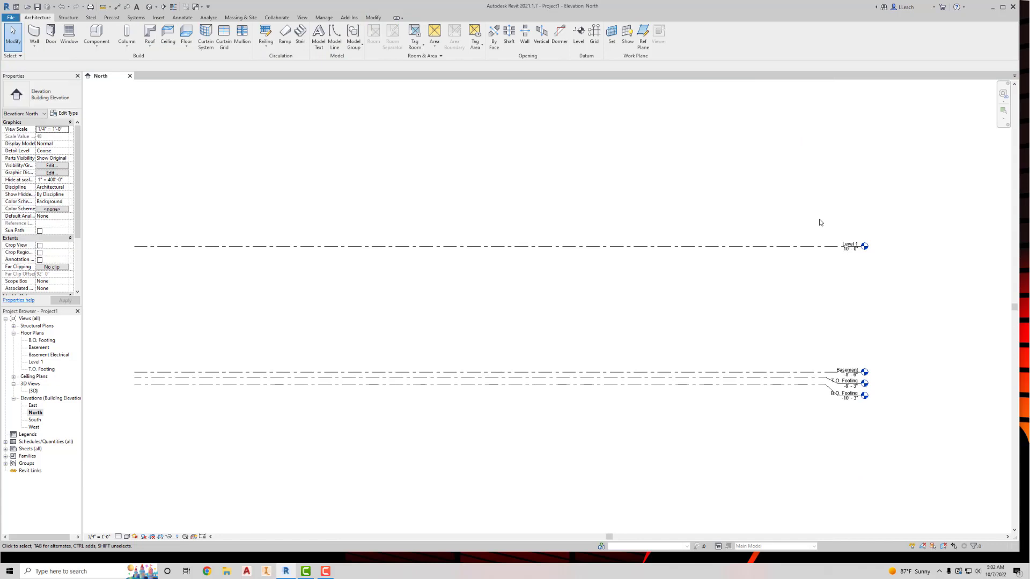
scroll(820, 218, "down", 1)
left_click(703, 242)
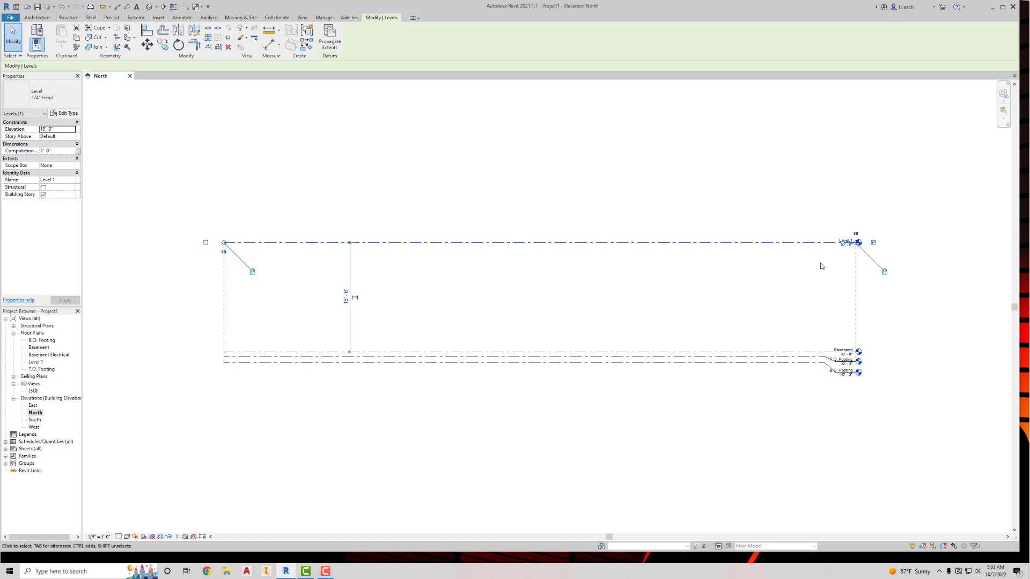
left_click(206, 243)
left_click(874, 242)
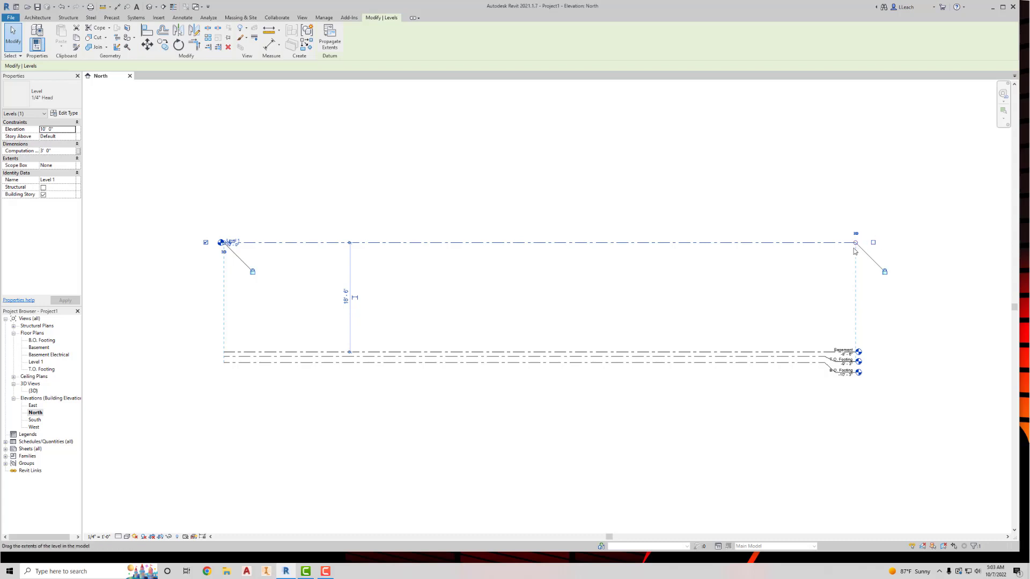
left_click(876, 244)
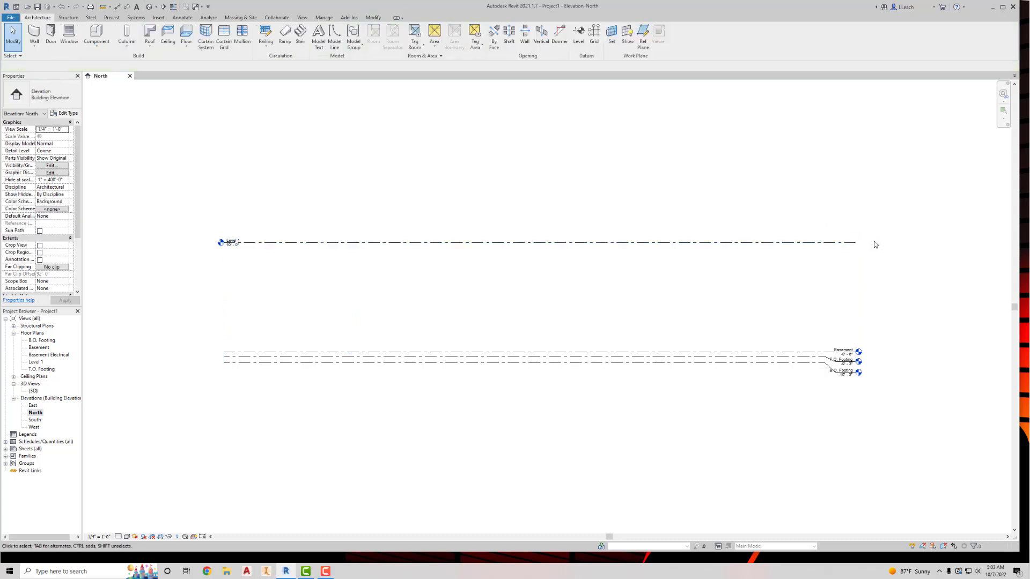
Show the head of Level 1 at the line's right end again and hide it at the left end.
left_click(845, 243)
left_click(873, 243)
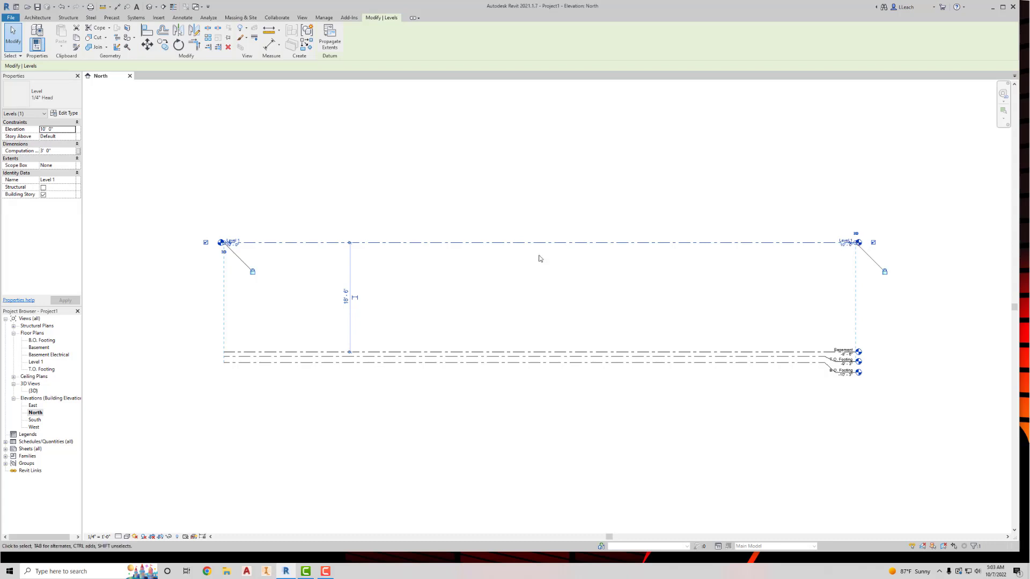
left_click(206, 243)
left_click(867, 237)
Add an elbow to the Level 1 line beside its head.
scroll(869, 238, "up", 8)
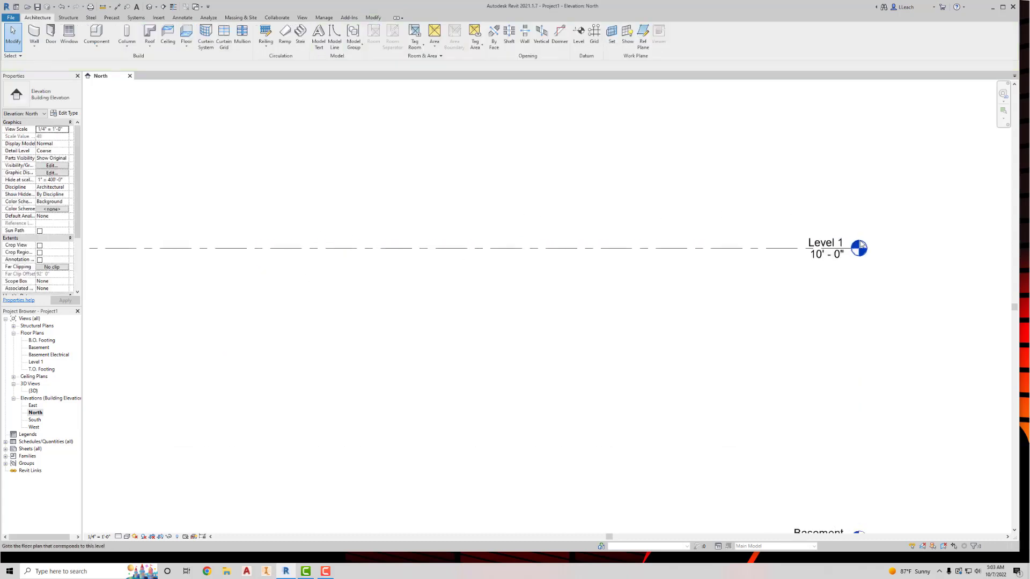
middle_click_drag(869, 238, 773, 257)
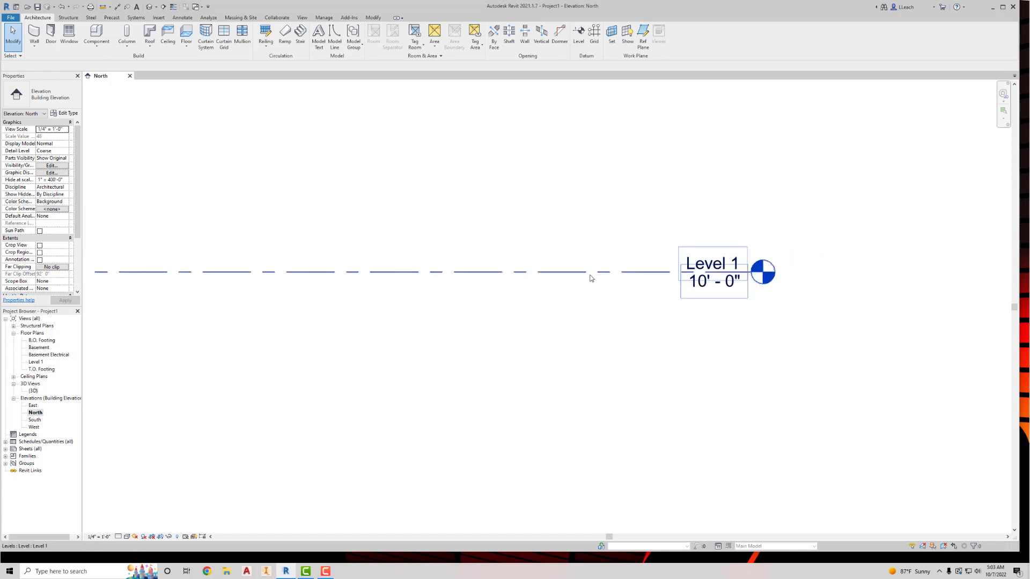
left_click(550, 276)
scroll(729, 279, "up", 1)
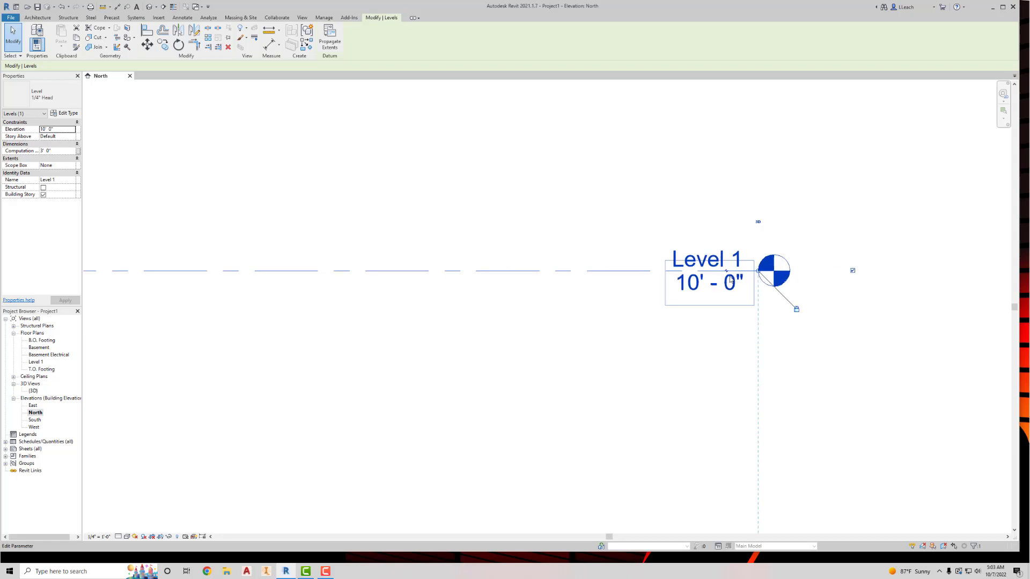
scroll(729, 279, "up", 4)
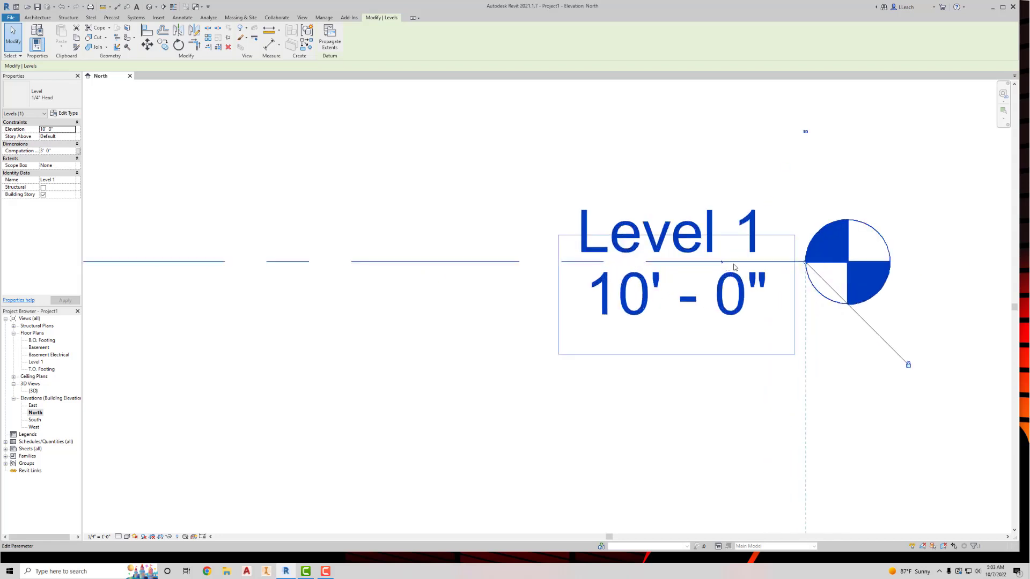
left_click(724, 263)
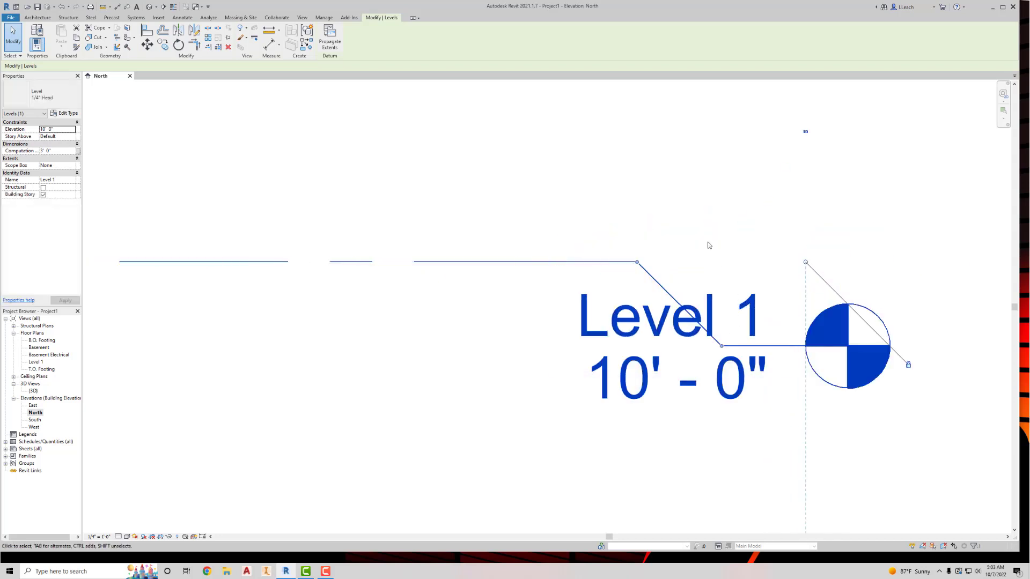
Reposition the elbow's grips so the Level 1 head sits above the level line with a longer sloped segment.
scroll(708, 245, "down", 3)
left_click_drag(720, 295, 719, 185)
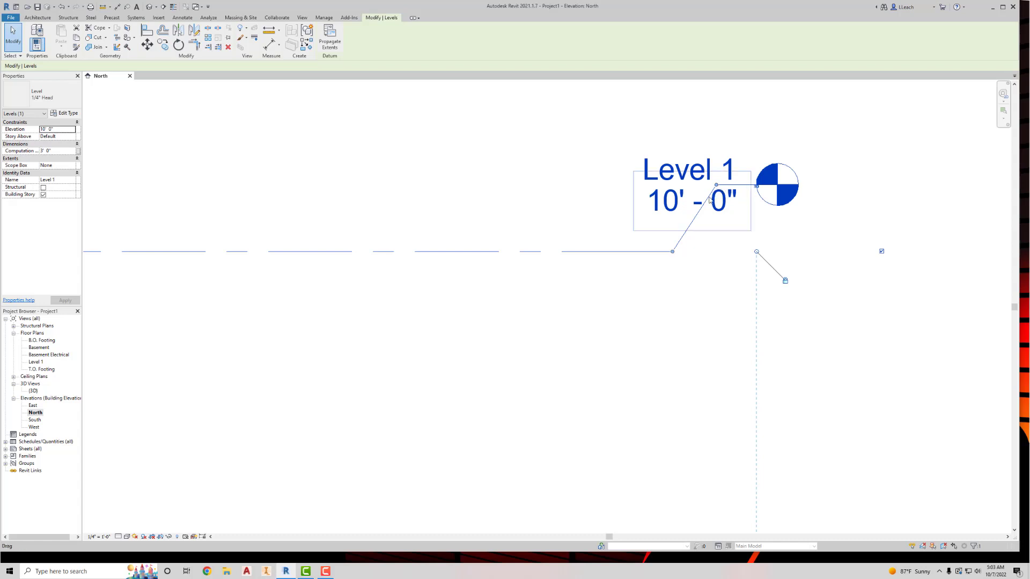
left_click_drag(725, 192, 516, 256)
left_click_drag(673, 187, 651, 182)
scroll(675, 249, "down", 4)
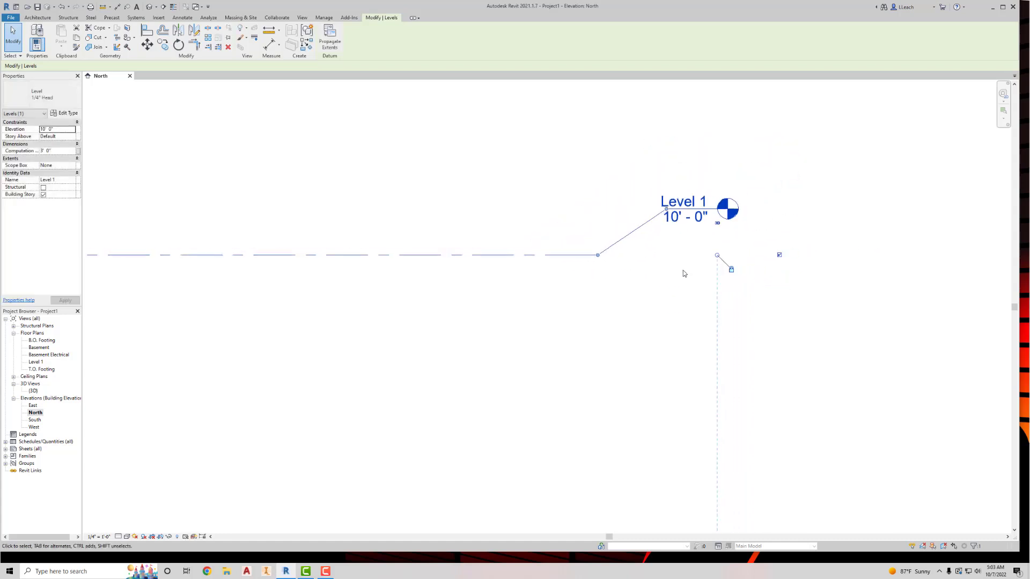
Reposition the elbow grips of the T.O. Footing line so its head sits midway between the Basement and B.O. Footing heads.
scroll(696, 343, "up", 4)
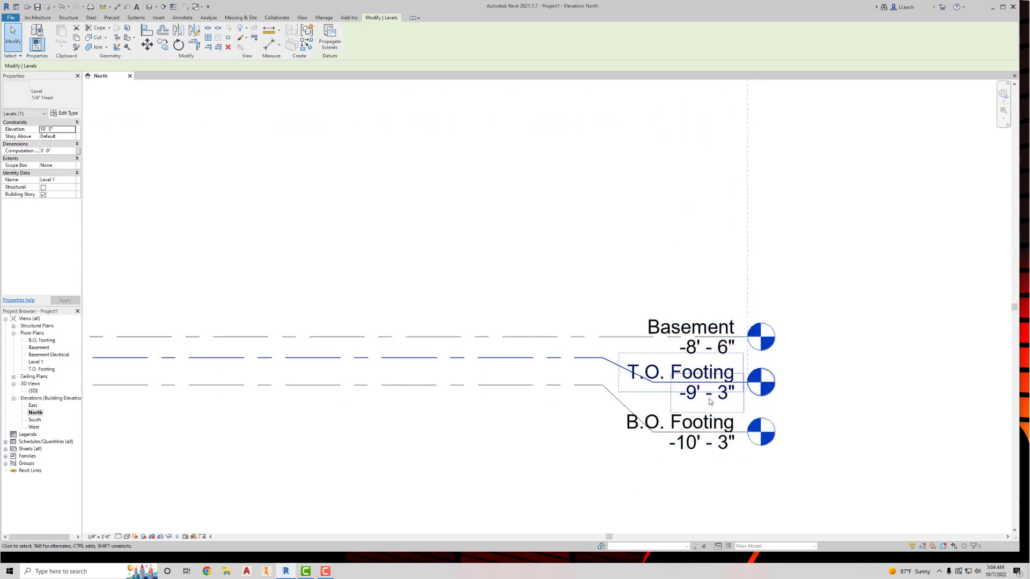
left_click(659, 385)
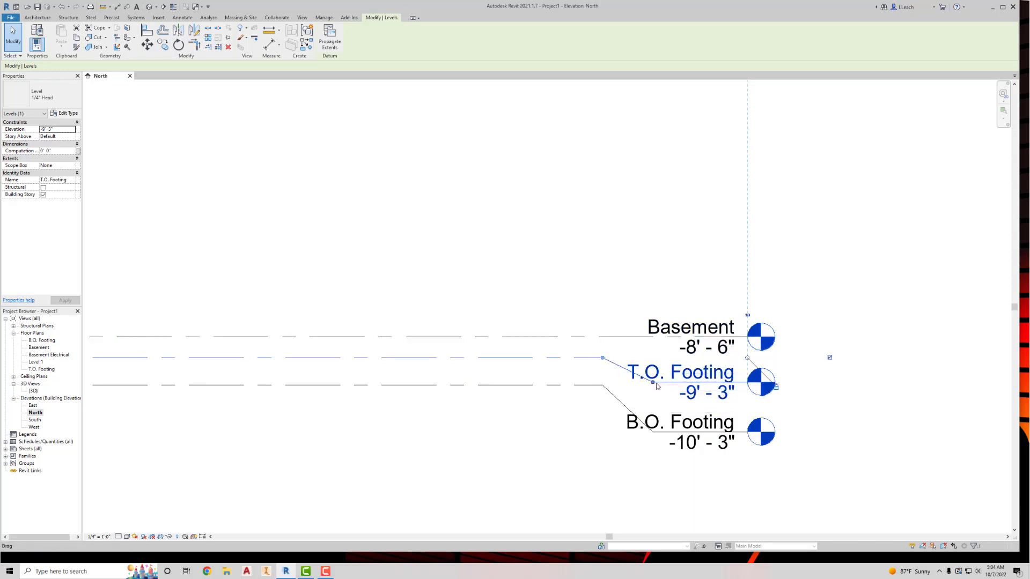
left_click_drag(653, 386, 661, 363)
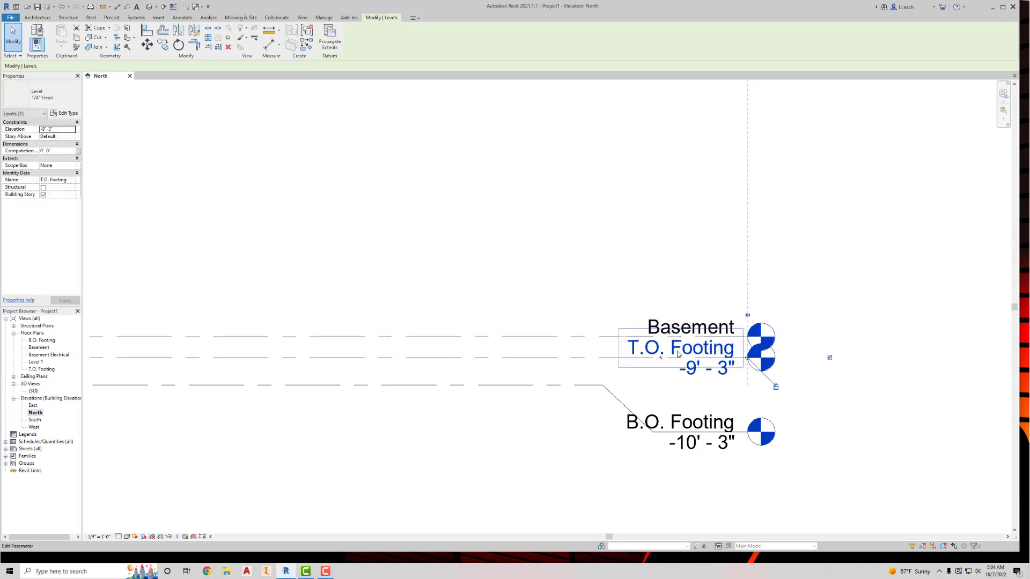
left_click(662, 363)
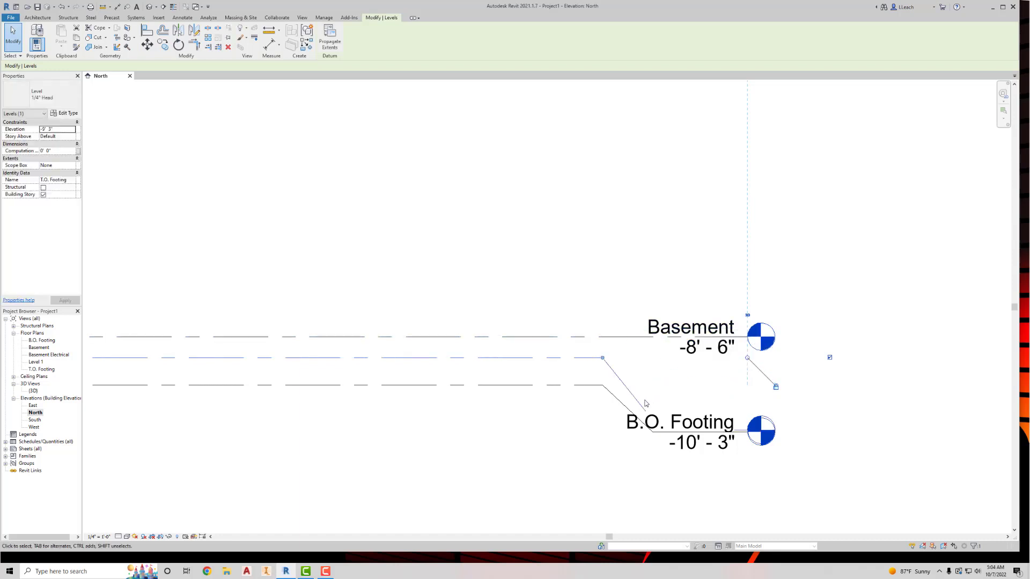
left_click_drag(645, 403, 597, 358)
left_click(637, 315)
left_click(669, 385)
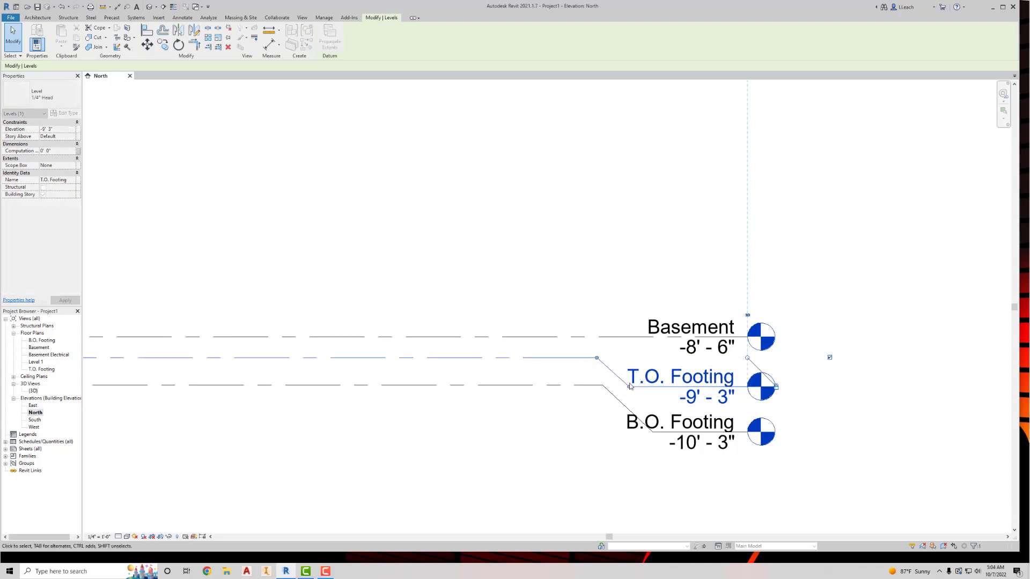
Move both elbow grips of the B.O. Footing line farther from its head so the sloped segment clears the label.
left_click(631, 433)
left_click_drag(630, 432, 623, 432)
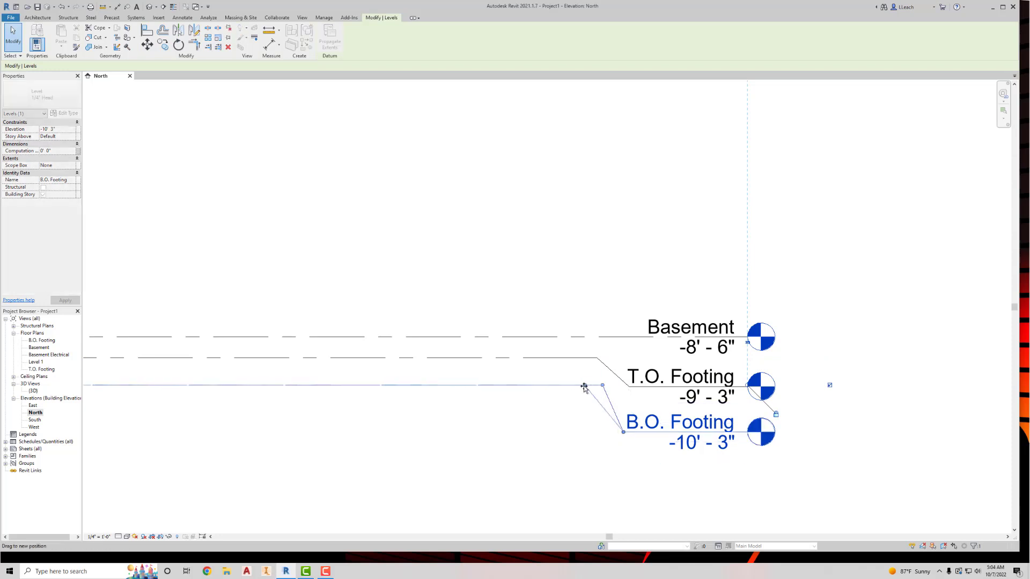
left_click(594, 319)
Draw a new level above Level 1 at 18' - 0", aligned with both ends of the existing level lines.
scroll(584, 279, "down", 5)
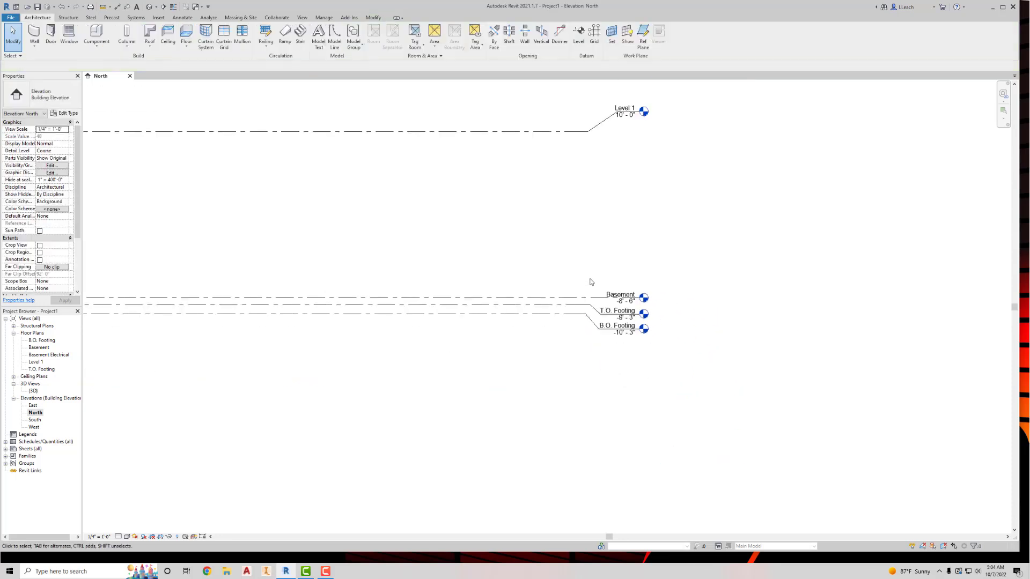
scroll(590, 282, "down", 2)
middle_click_drag(612, 274, 728, 332)
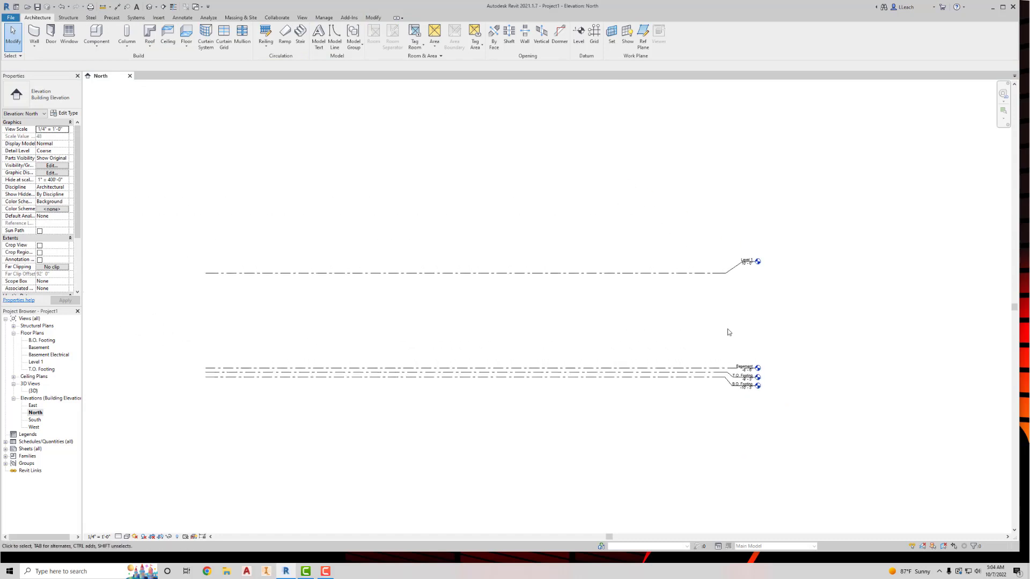
left_click(579, 35)
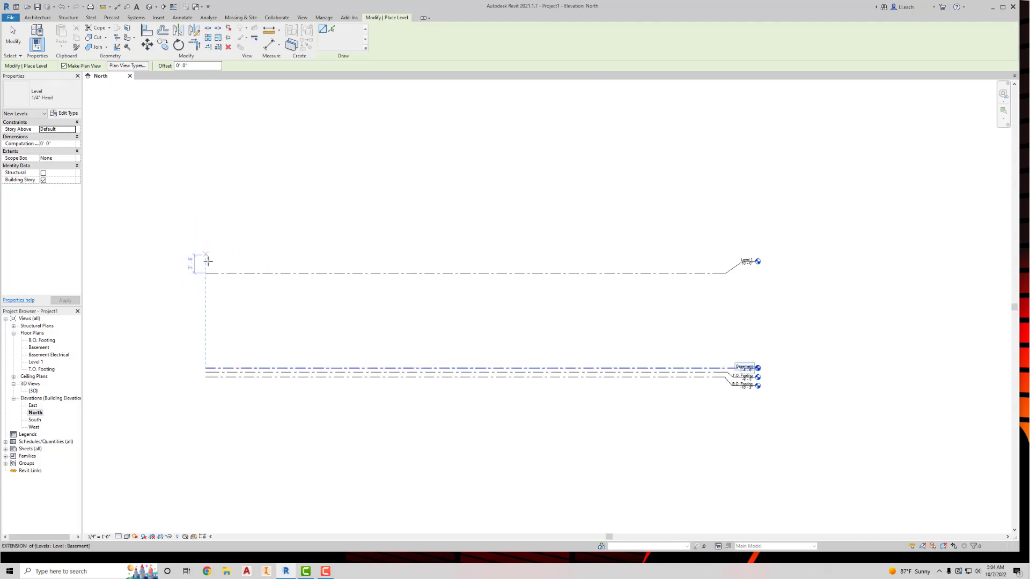
left_click(207, 233)
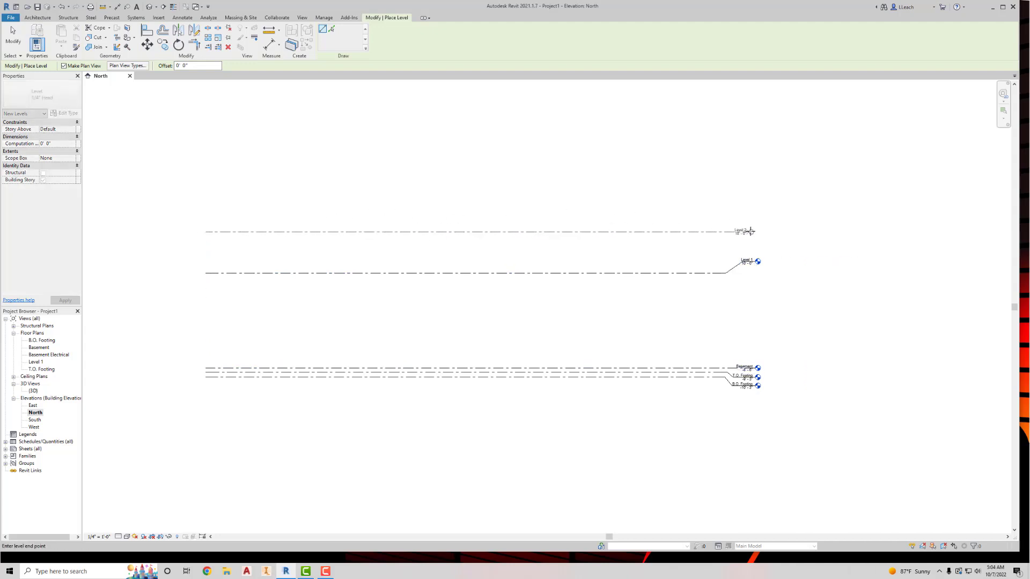
left_click(750, 231)
scroll(769, 236, "up", 3)
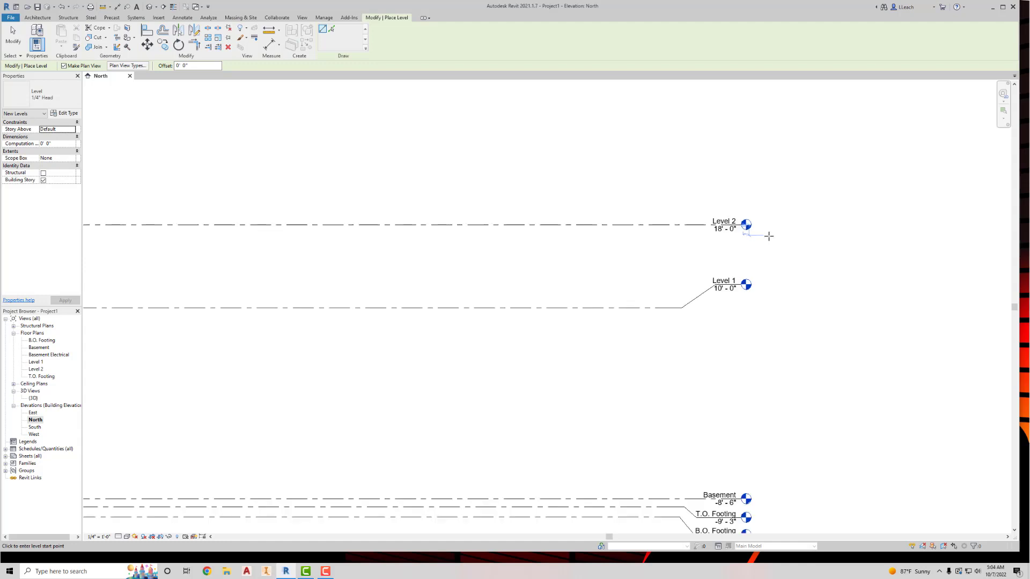
scroll(771, 220, "up", 2)
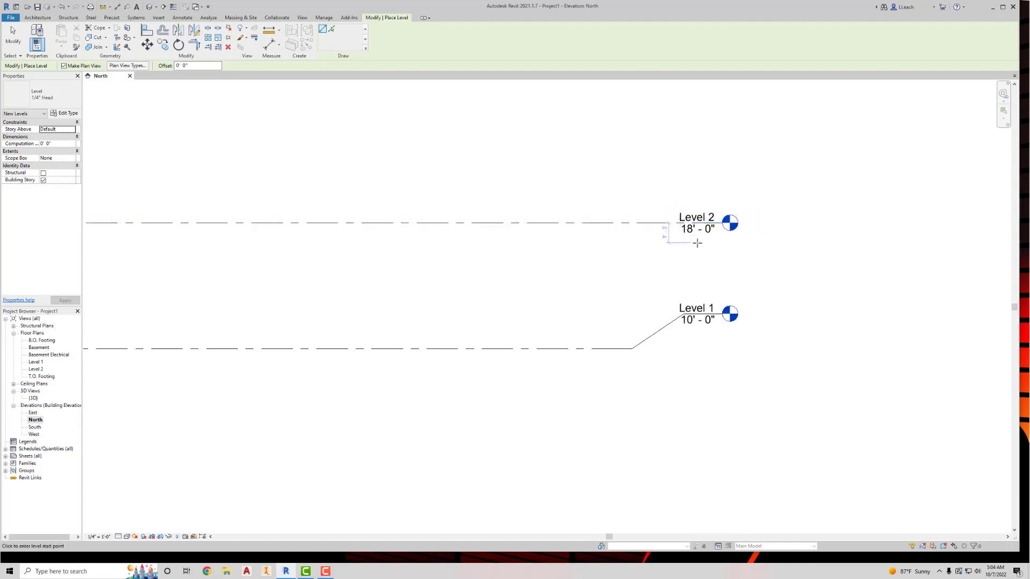
scroll(717, 195, "down", 3)
key("Escape")
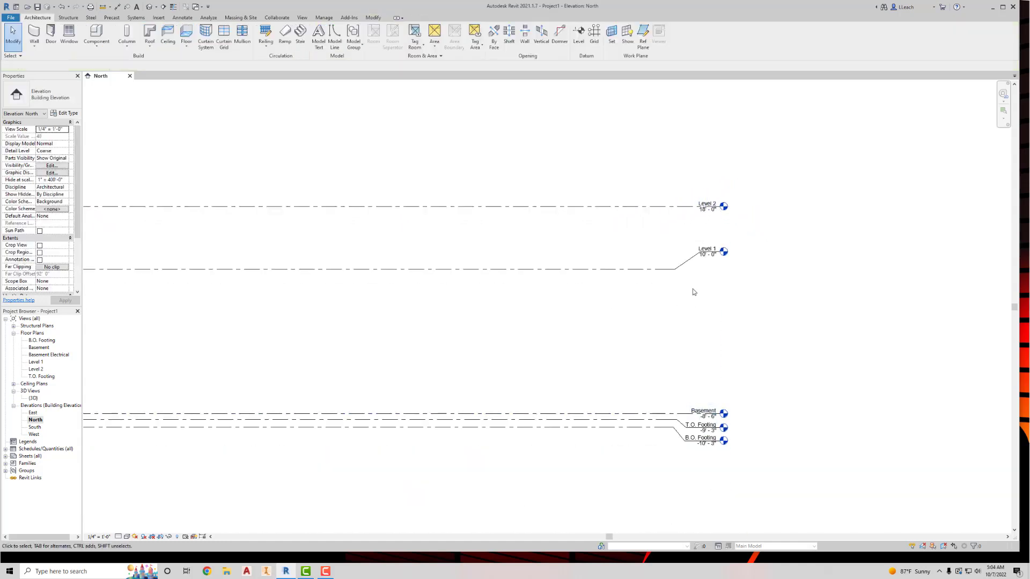
Move the Level 2 line down to an elevation of 16' - 0", 6' - 0" above Level 1.
scroll(764, 278, "down", 2)
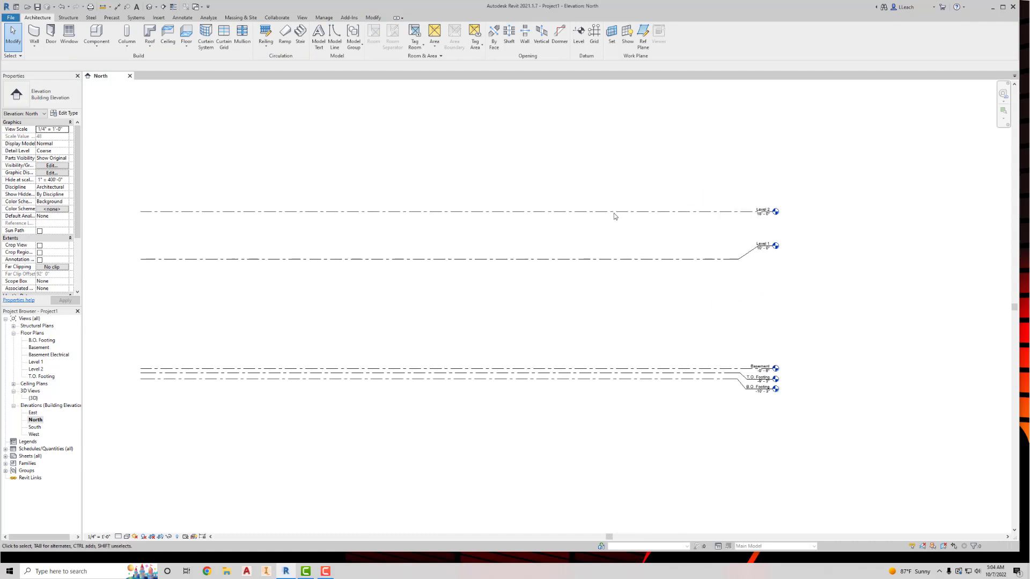
middle_click_drag(661, 177, 671, 204)
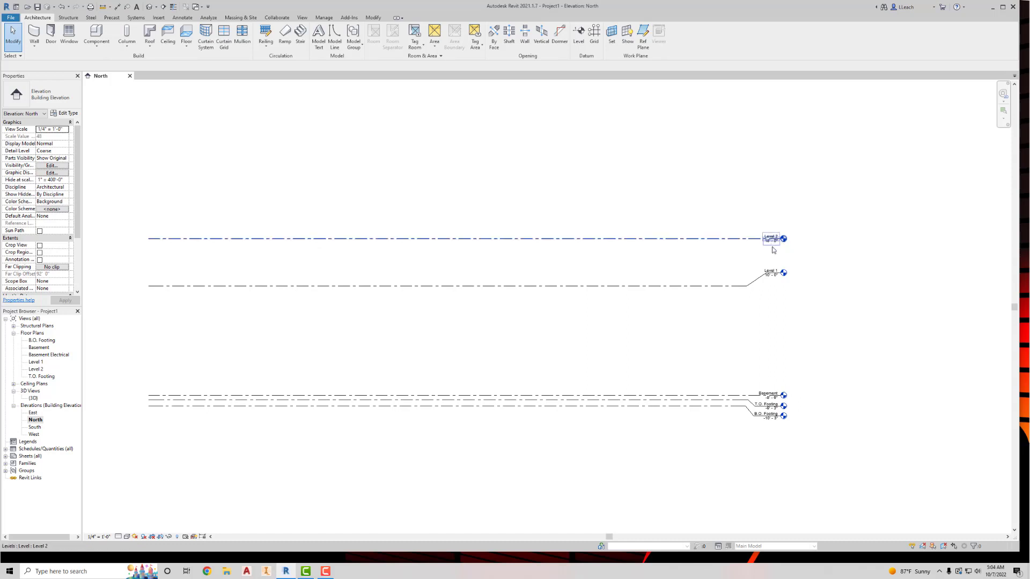
scroll(773, 250, "up", 5)
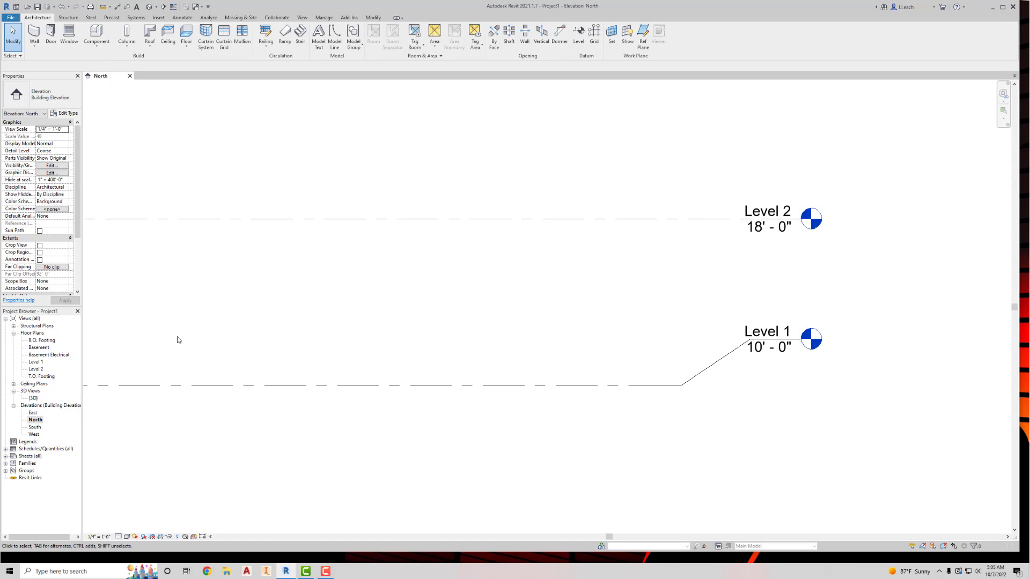
scroll(553, 316, "up", 2)
scroll(552, 311, "down", 4)
middle_click_drag(552, 306, 743, 248)
scroll(597, 289, "down", 3)
scroll(759, 245, "down", 1)
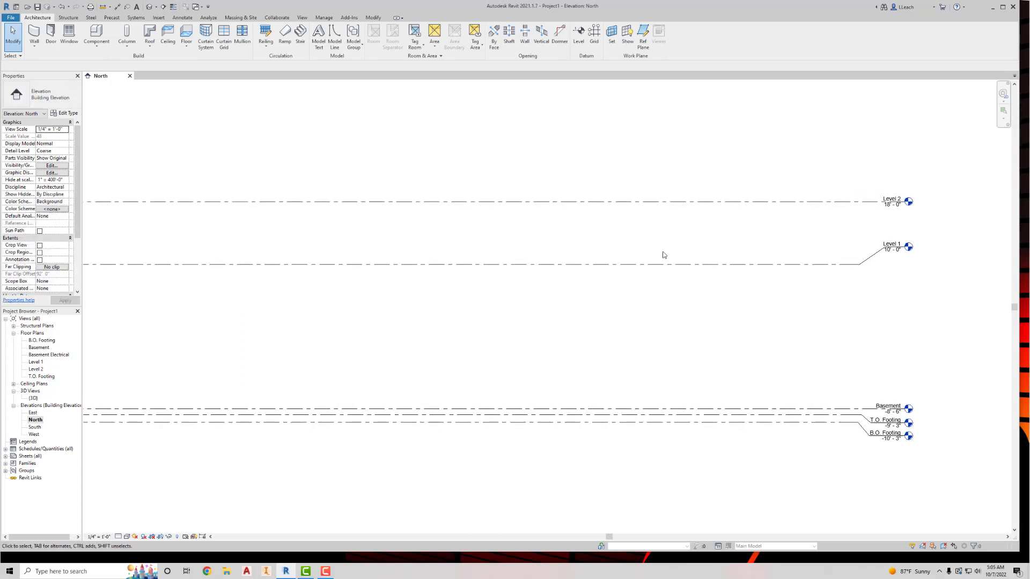
left_click(637, 202)
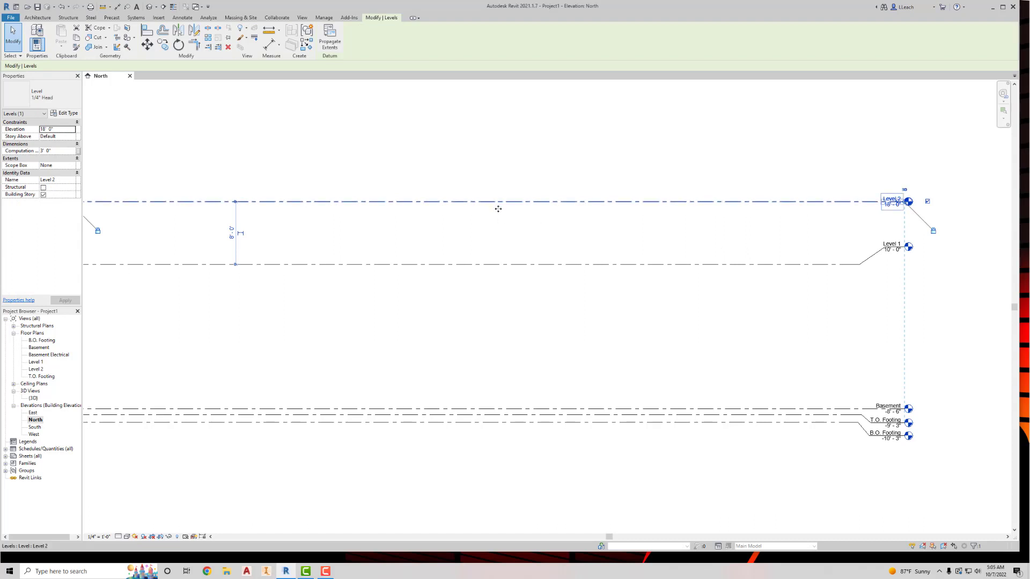
left_click_drag(498, 209, 502, 217)
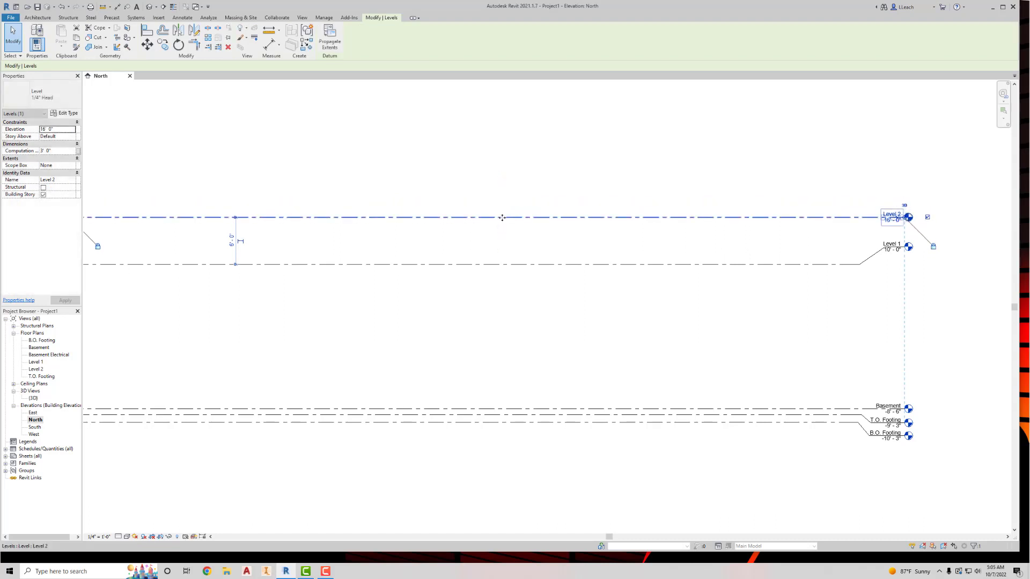
left_click(592, 188)
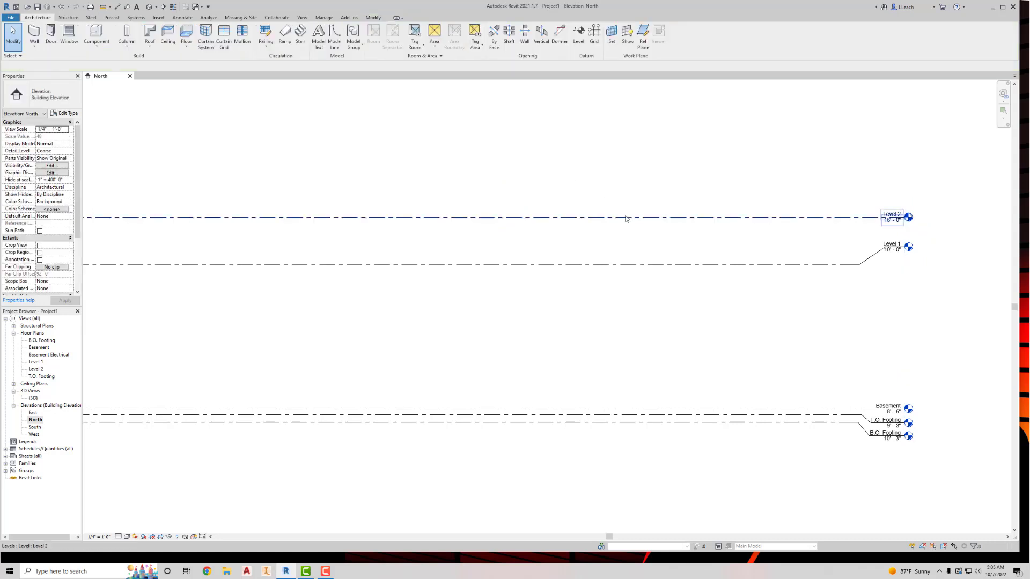